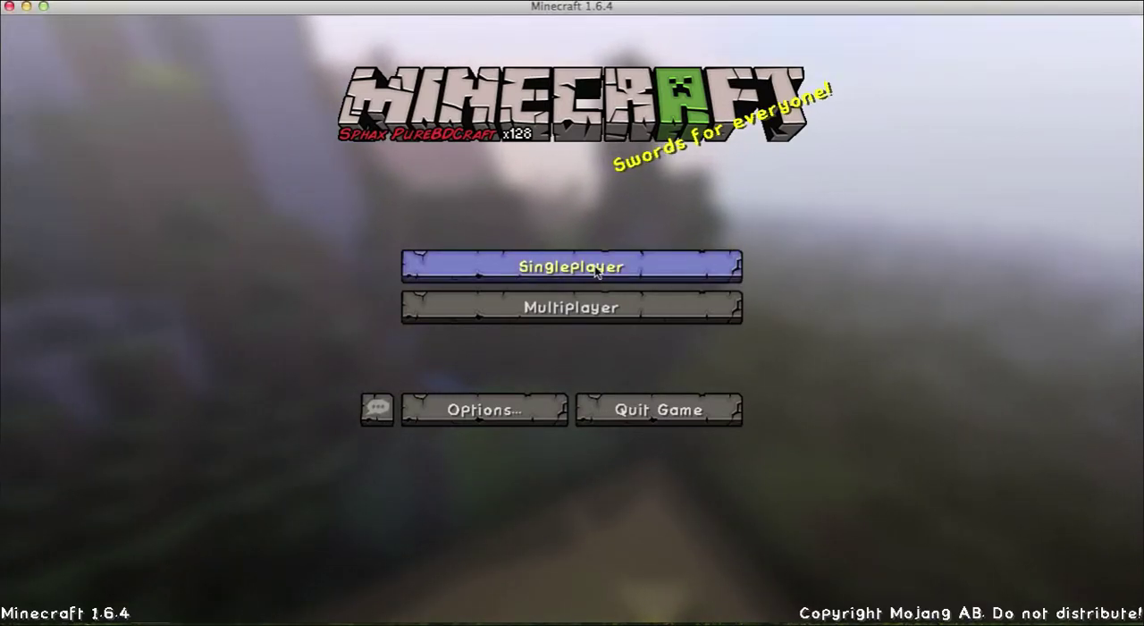
# Load the 'redstone 2' world from the Singleplayer world list.
pyautogui.click(601, 269)
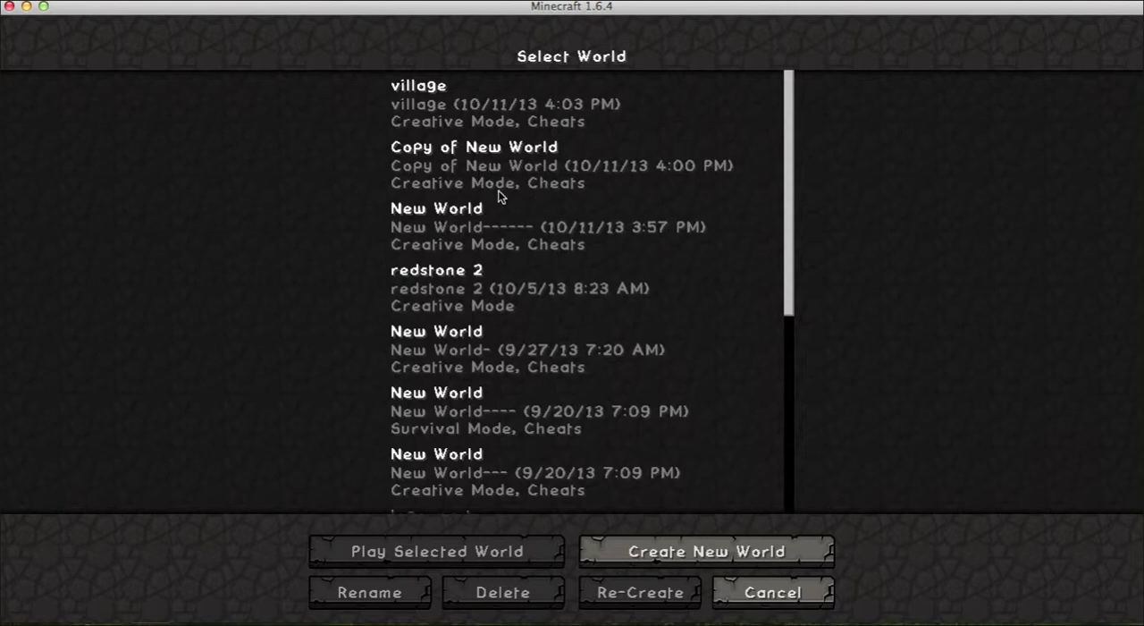
pyautogui.click(525, 305)
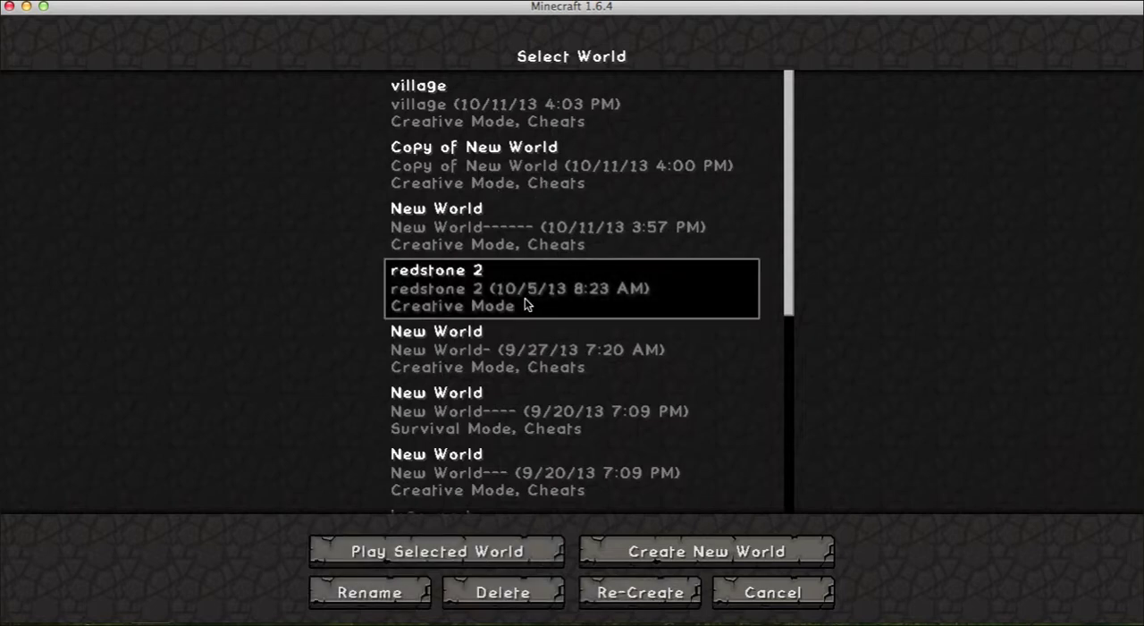
pyautogui.doubleClick(524, 305)
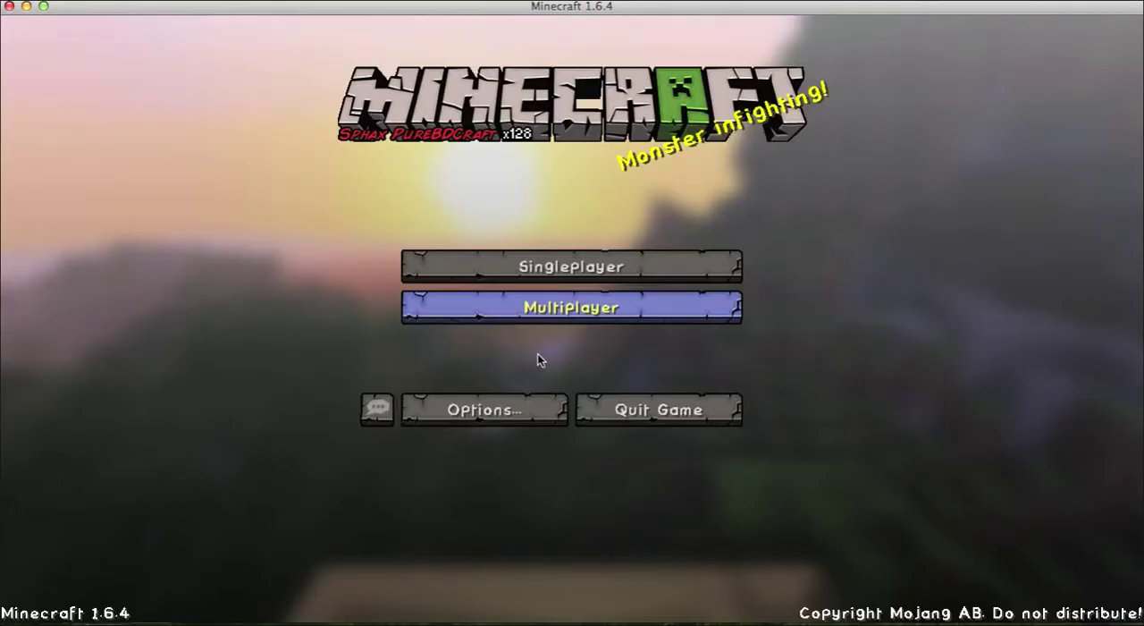
pyautogui.click(512, 317)
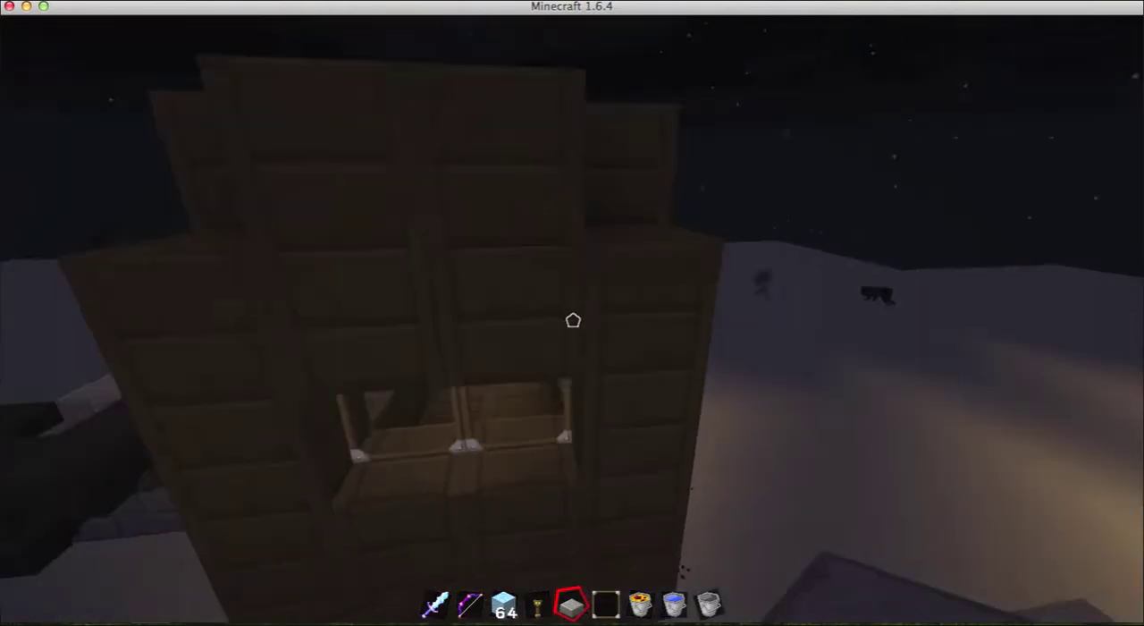
# Climb the ladder, follow the torch-lit corridor past the lever into the enchanting-table library.
pyautogui.press('w')
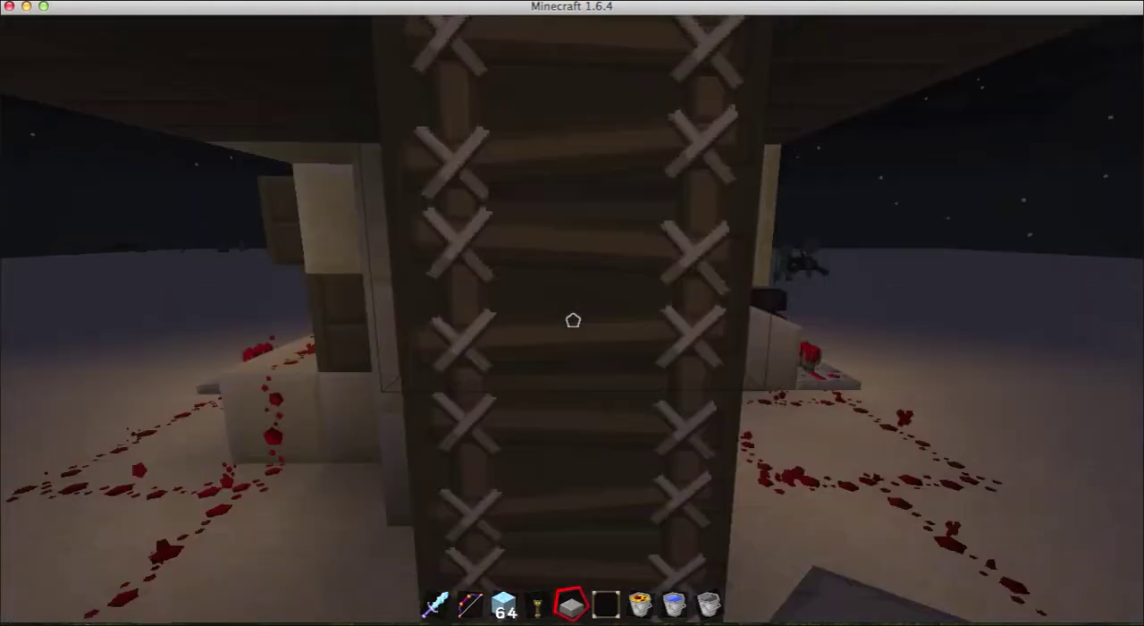
pyautogui.press('w')
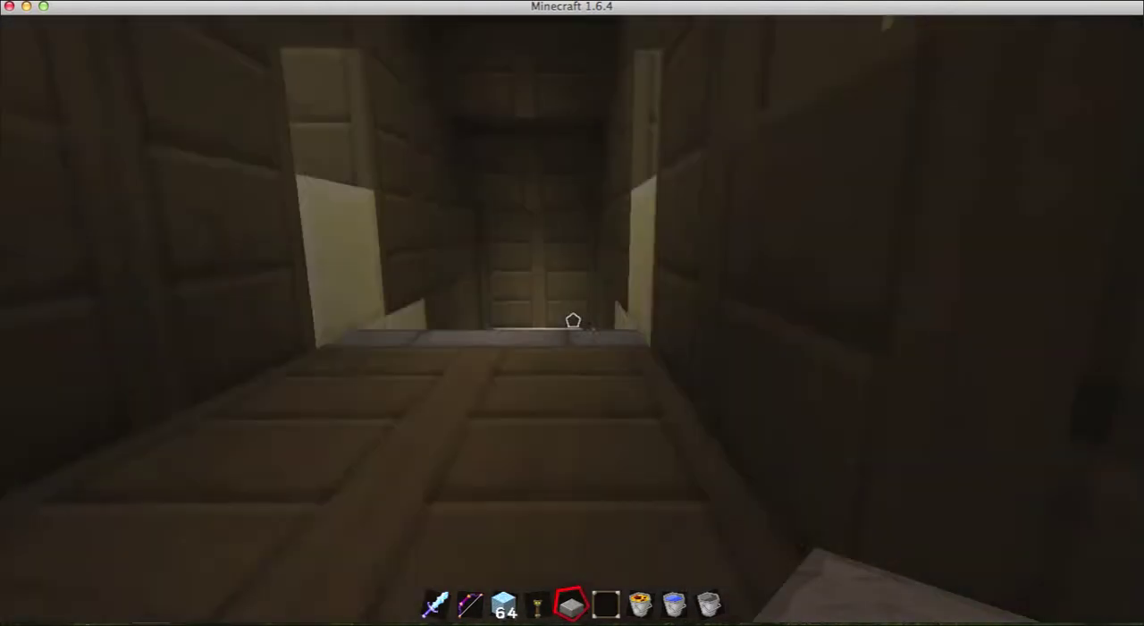
pyautogui.press('w')
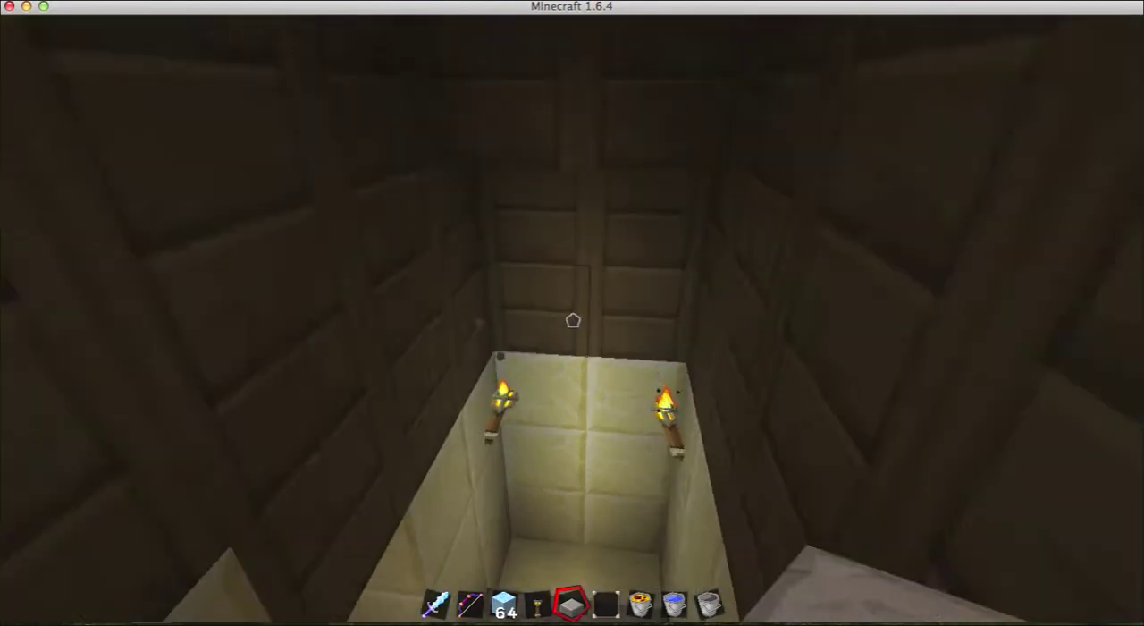
pyautogui.press('w')
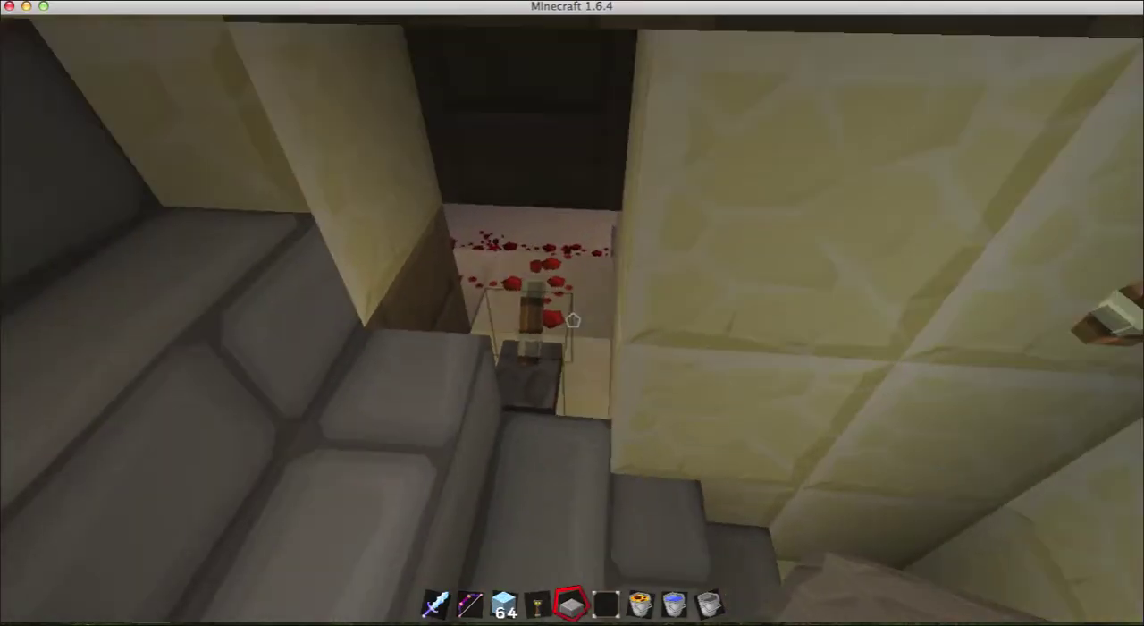
pyautogui.press('w')
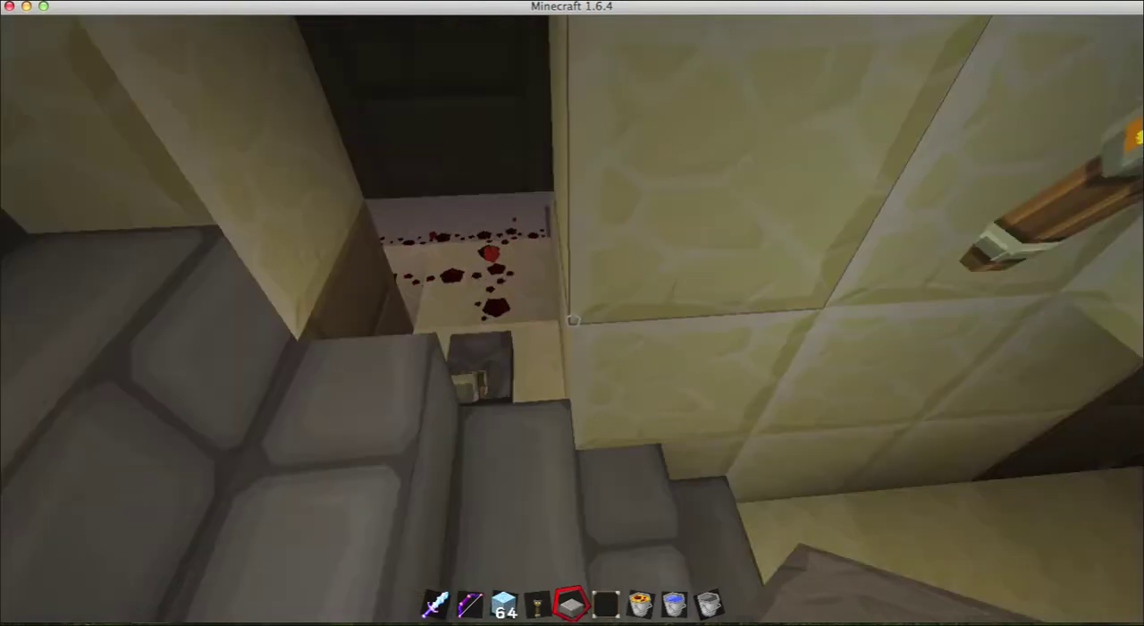
pyautogui.press('w')
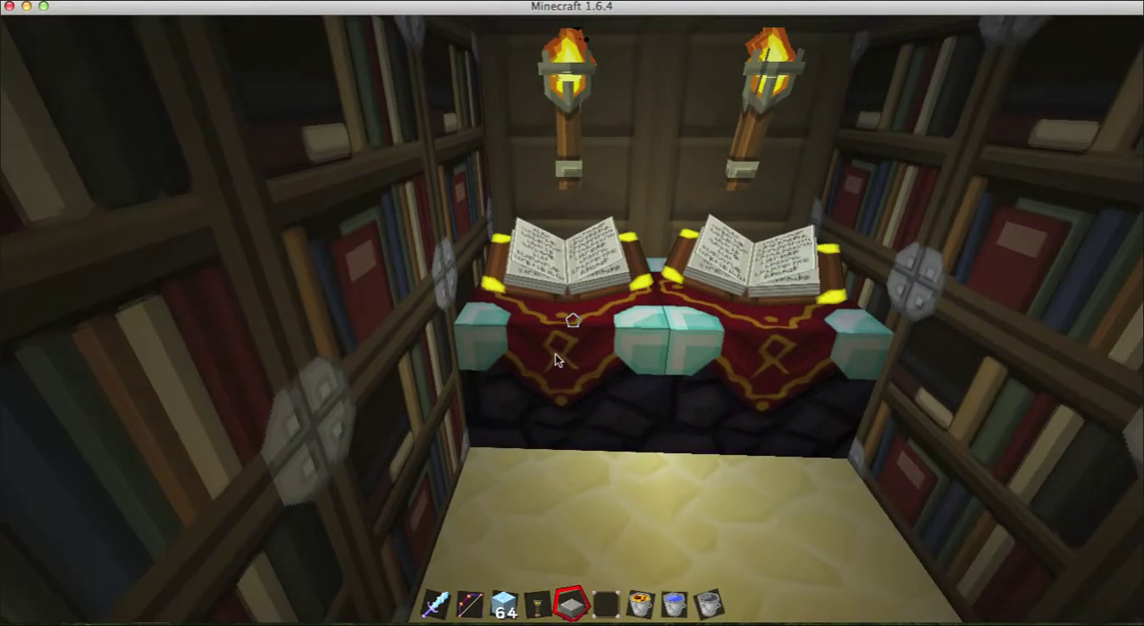
# Inspect an enchanting table, then walk back past the lever into the wooden room.
pyautogui.rightClick(572, 320)
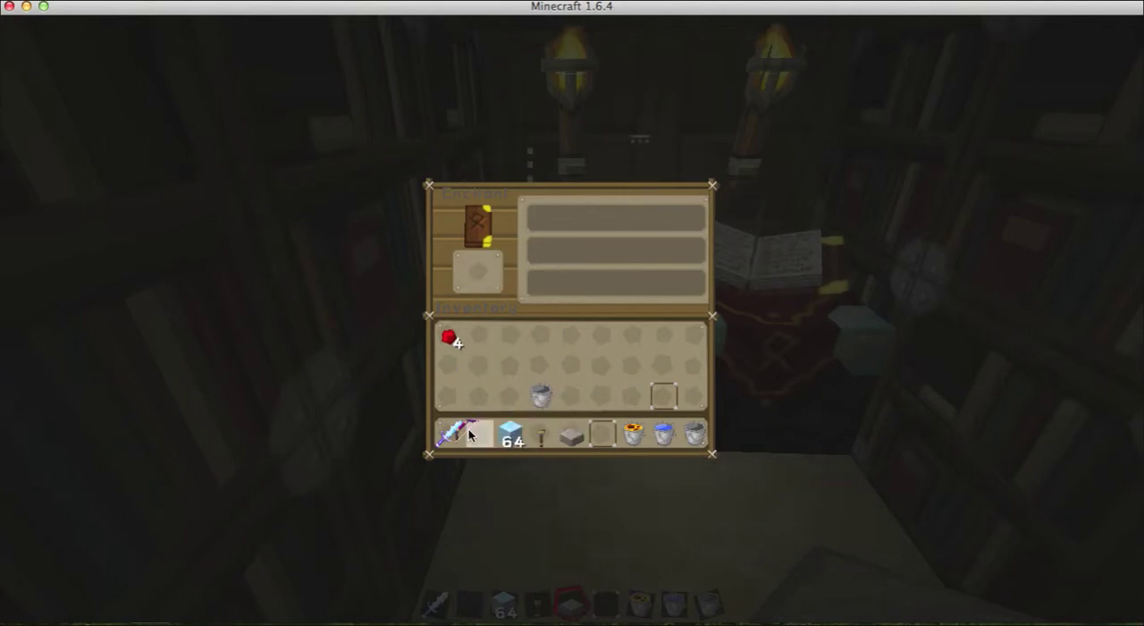
pyautogui.press('Escape')
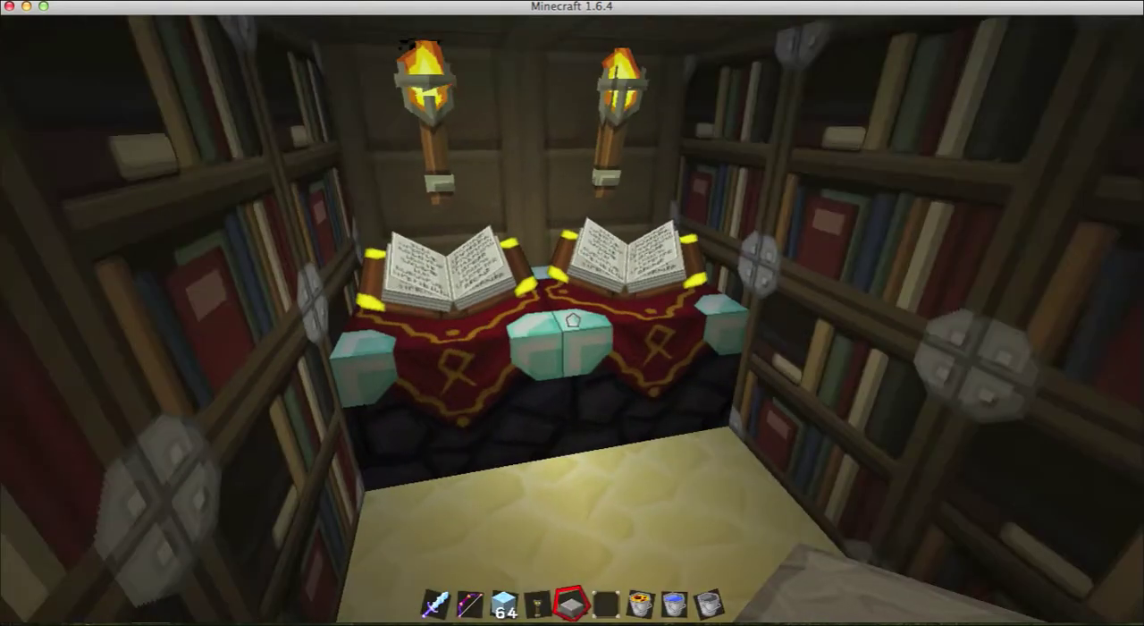
pyautogui.press('w')
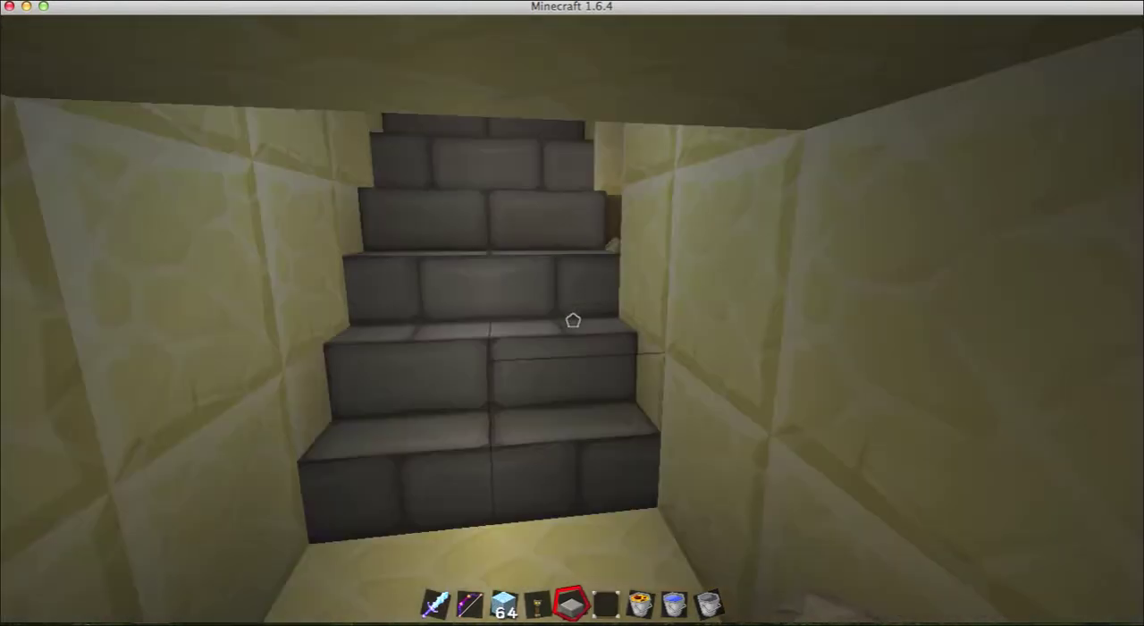
pyautogui.press('w')
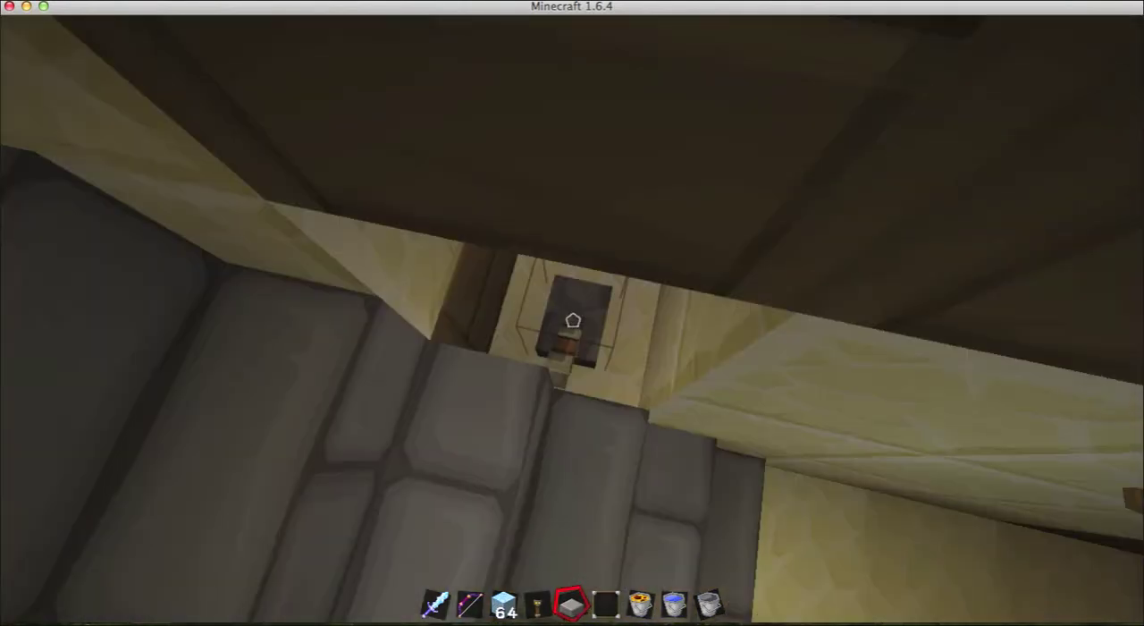
pyautogui.press('w')
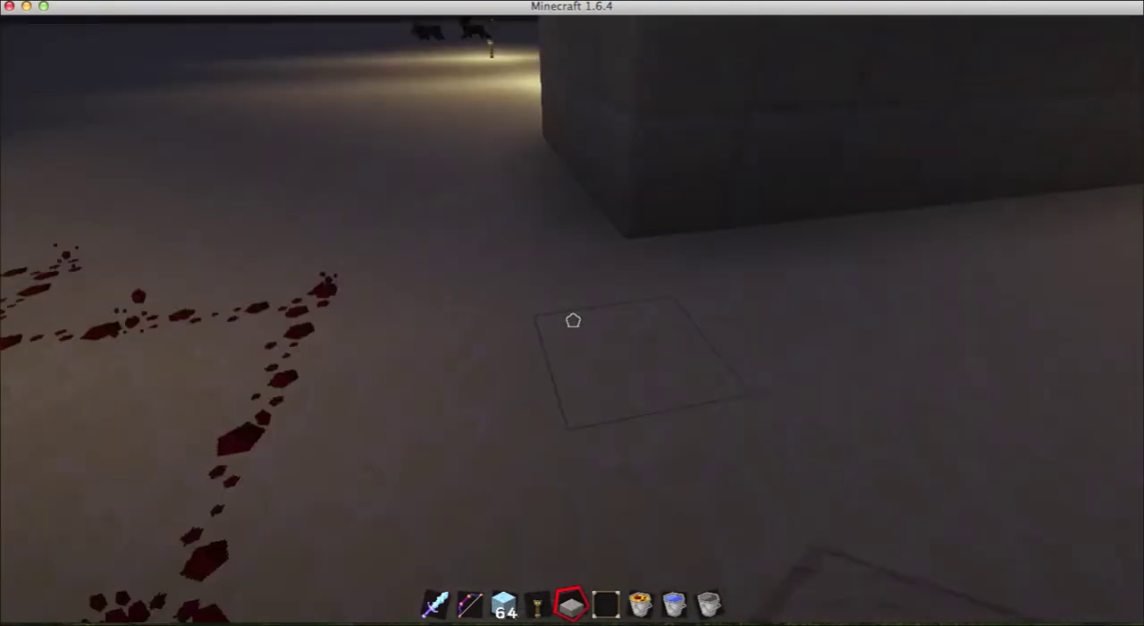
# Pick a sandstone block, switch to the bow, and walk up to the contraption's lever.
pyautogui.middleClick(573, 320)
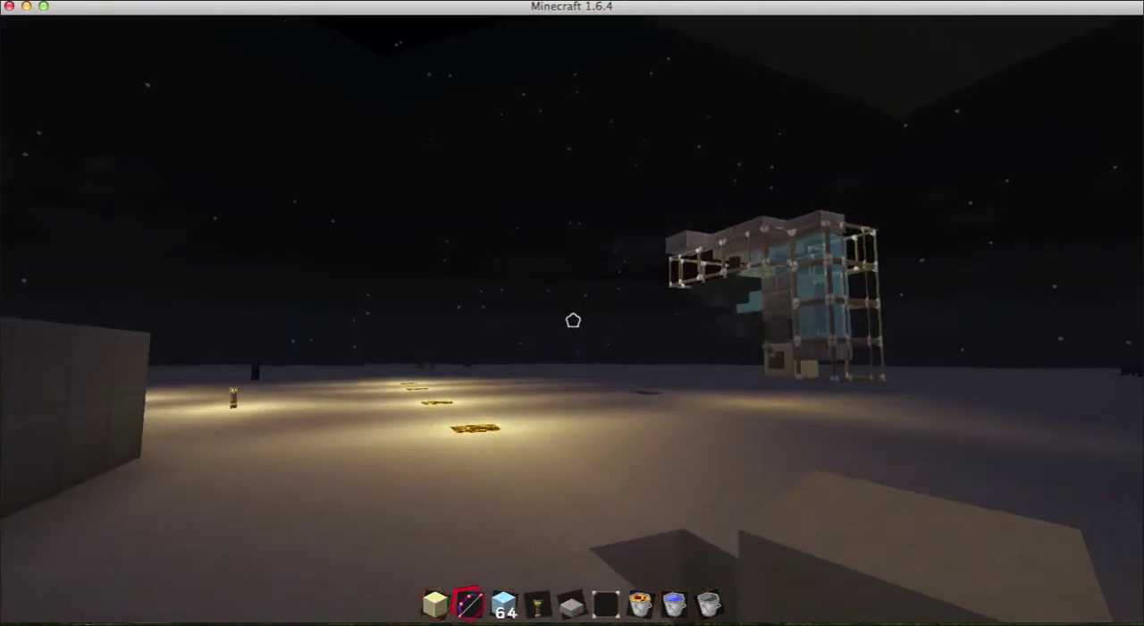
pyautogui.press('2')
pyautogui.press('w')
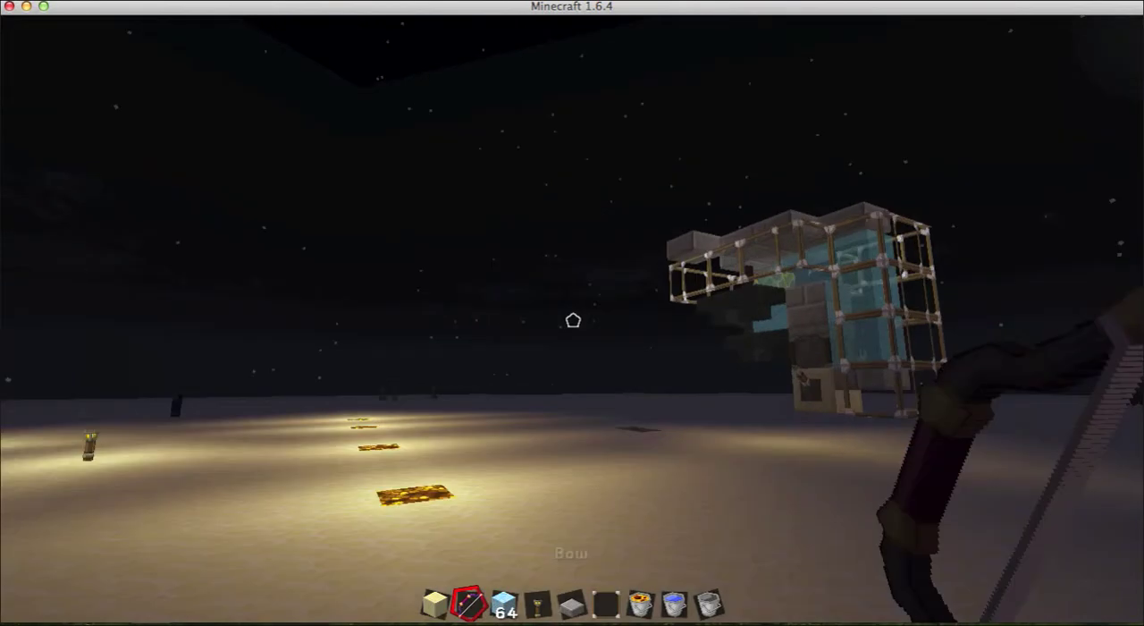
pyautogui.press('w')
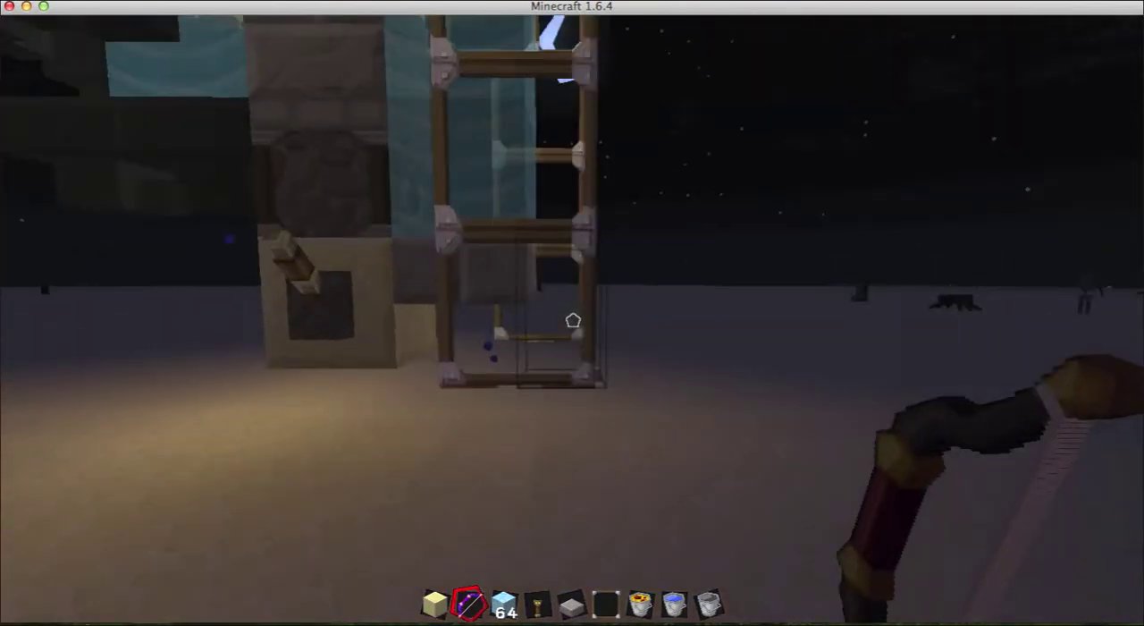
pyautogui.press('s')
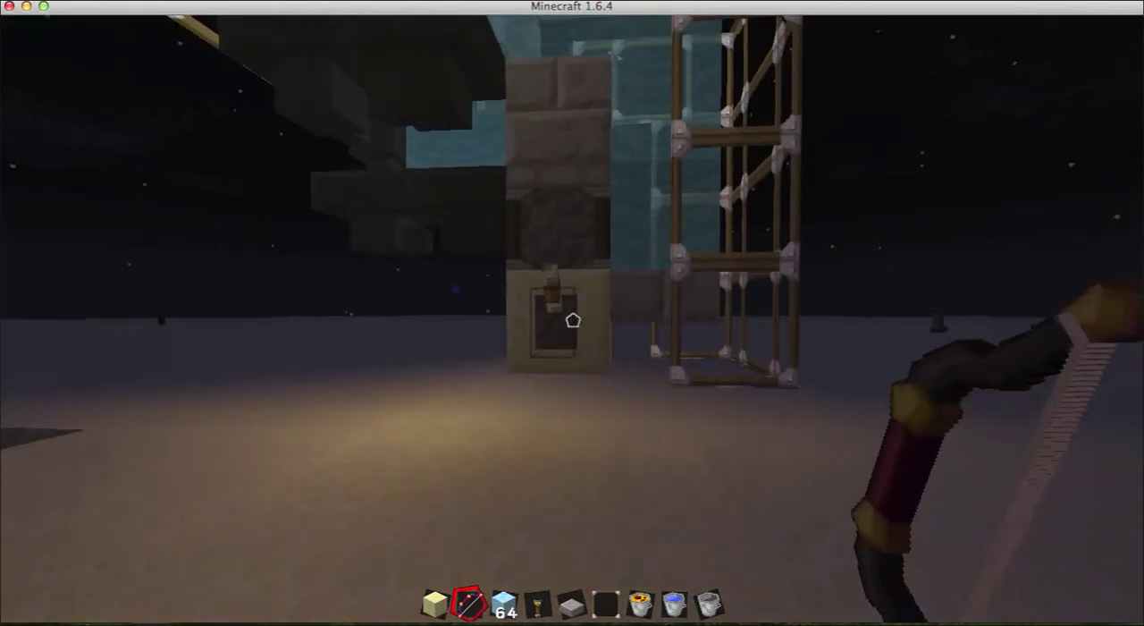
pyautogui.press('w')
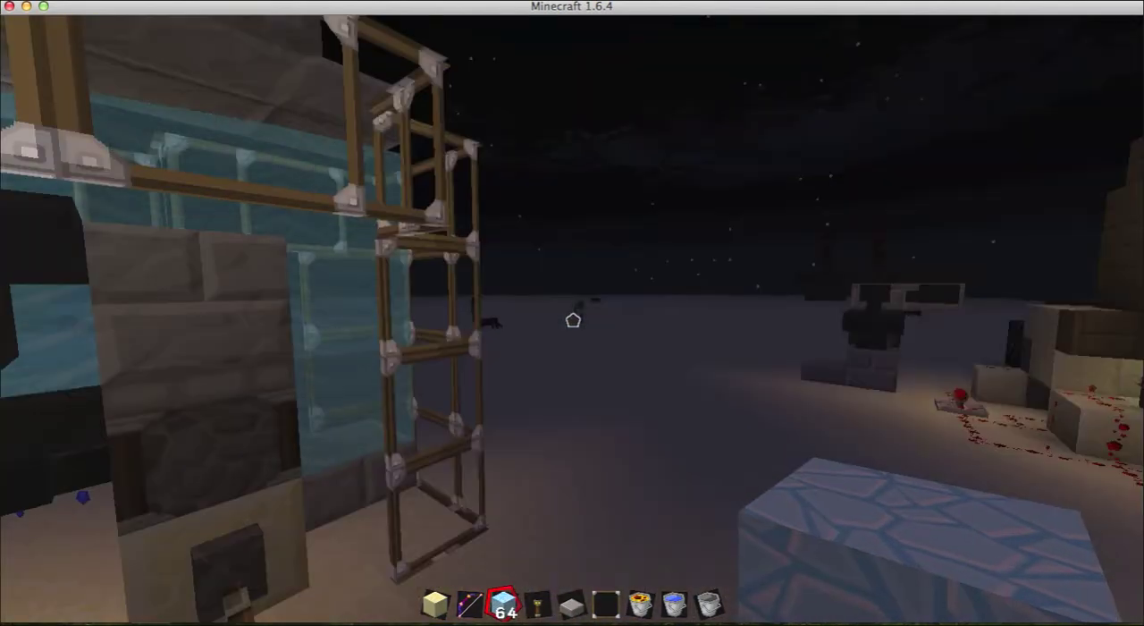
pyautogui.scroll(1, 572, 320)
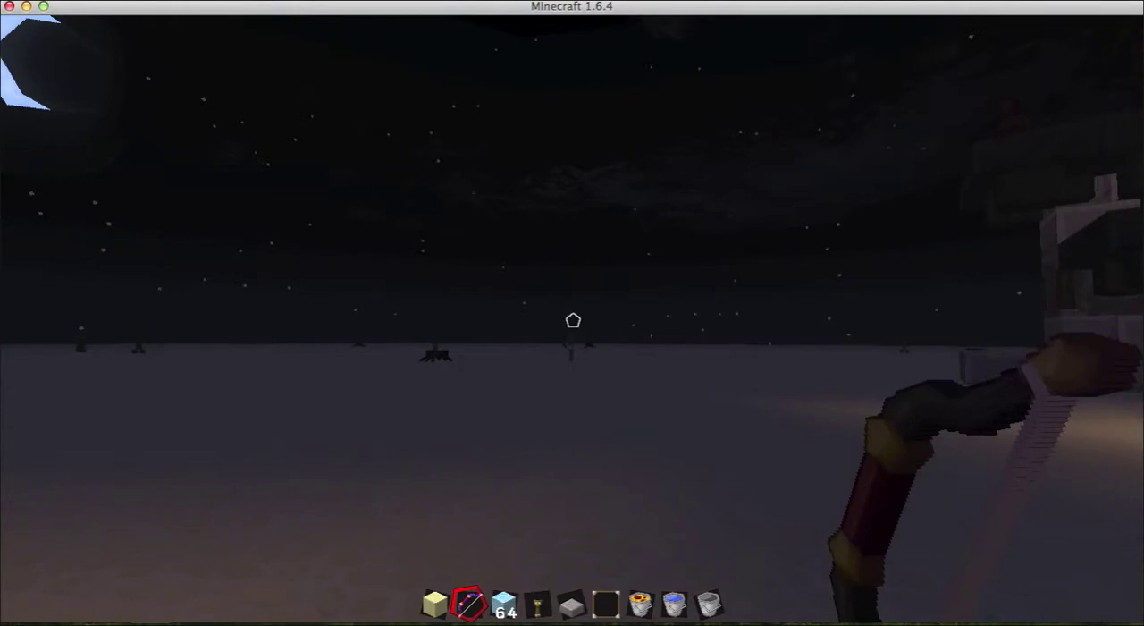
# Fire several bow arrows across the snowy plain, then view the survival inventory's worn armour.
pyautogui.rightClick(572, 320)
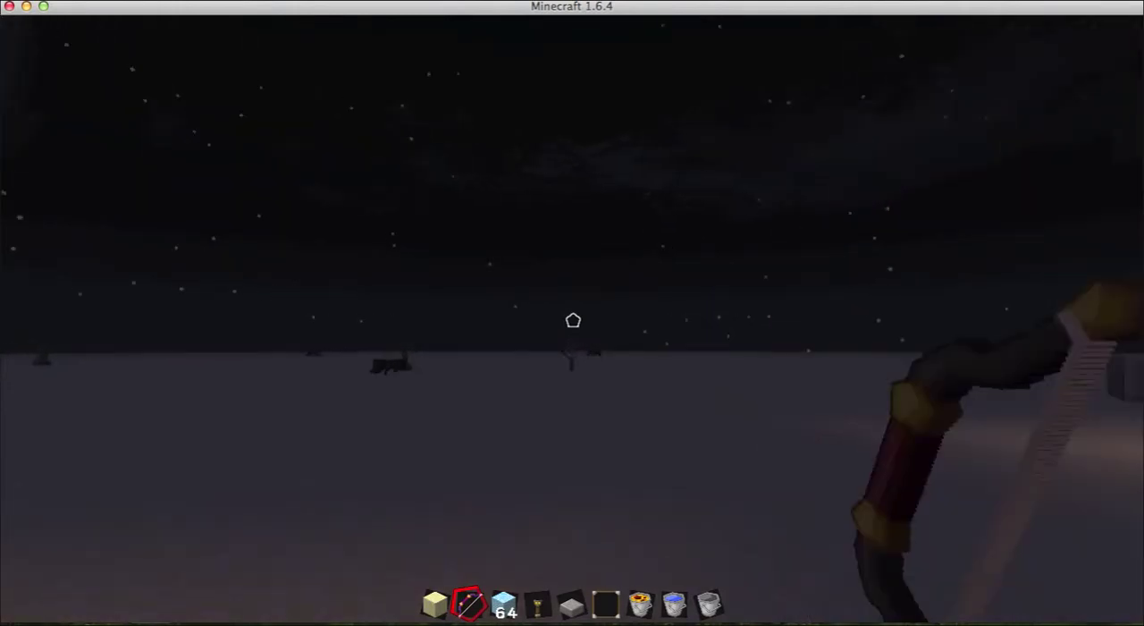
pyautogui.rightClick(573, 320)
pyautogui.rightClick(572, 320)
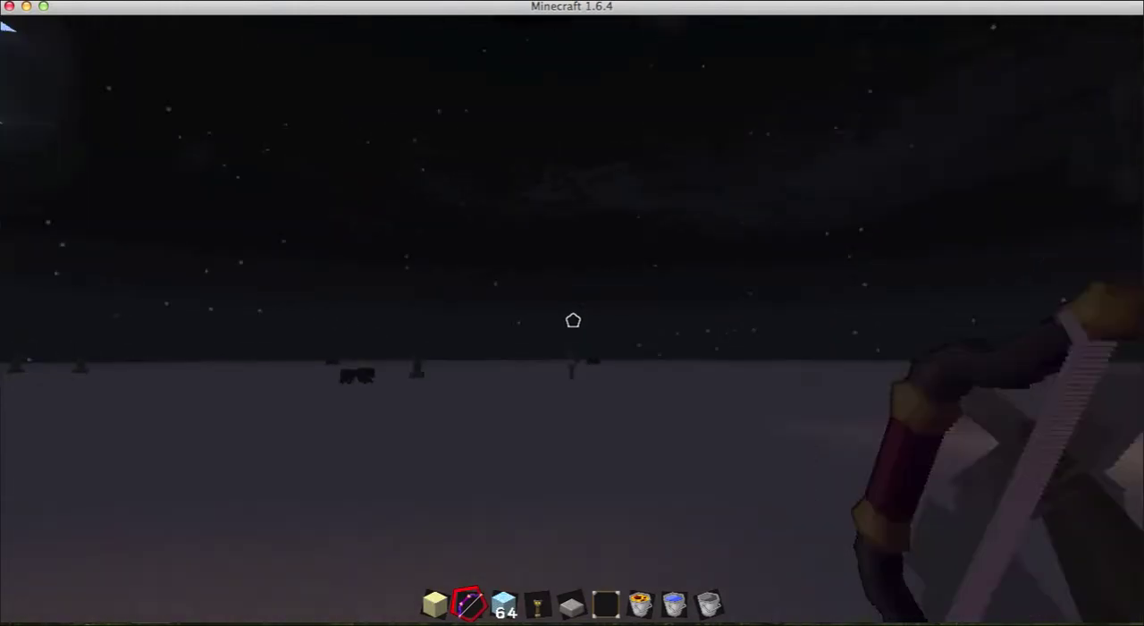
pyautogui.rightClick(572, 320)
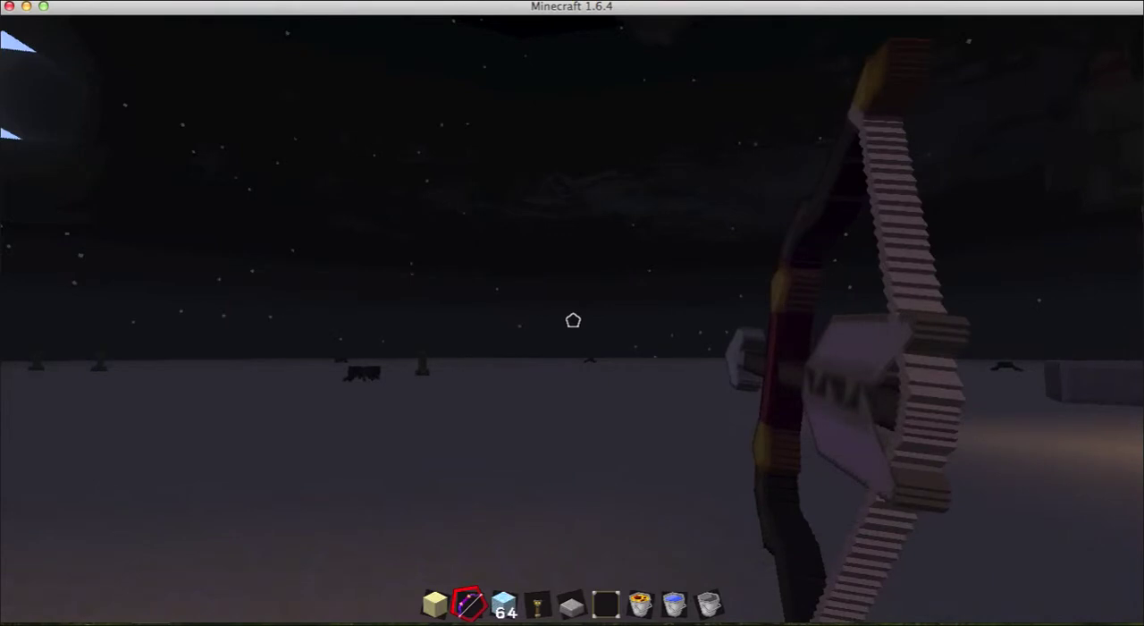
pyautogui.rightClick(572, 320)
pyautogui.moveTo(572, 320); pyautogui.dragTo(572, 178)
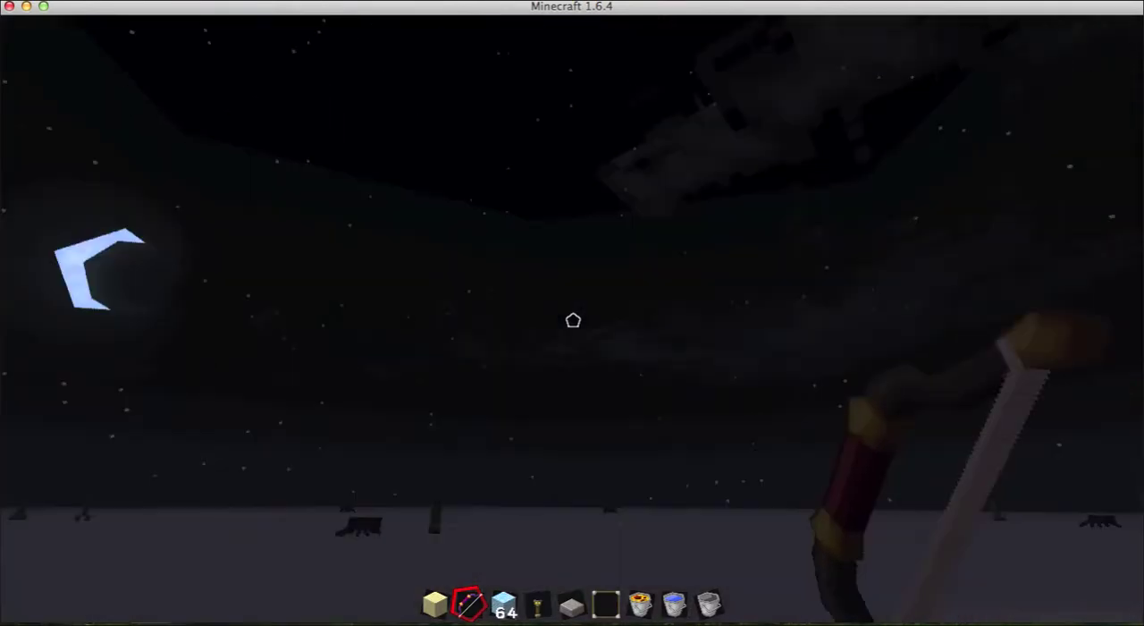
pyautogui.rightClick(572, 320)
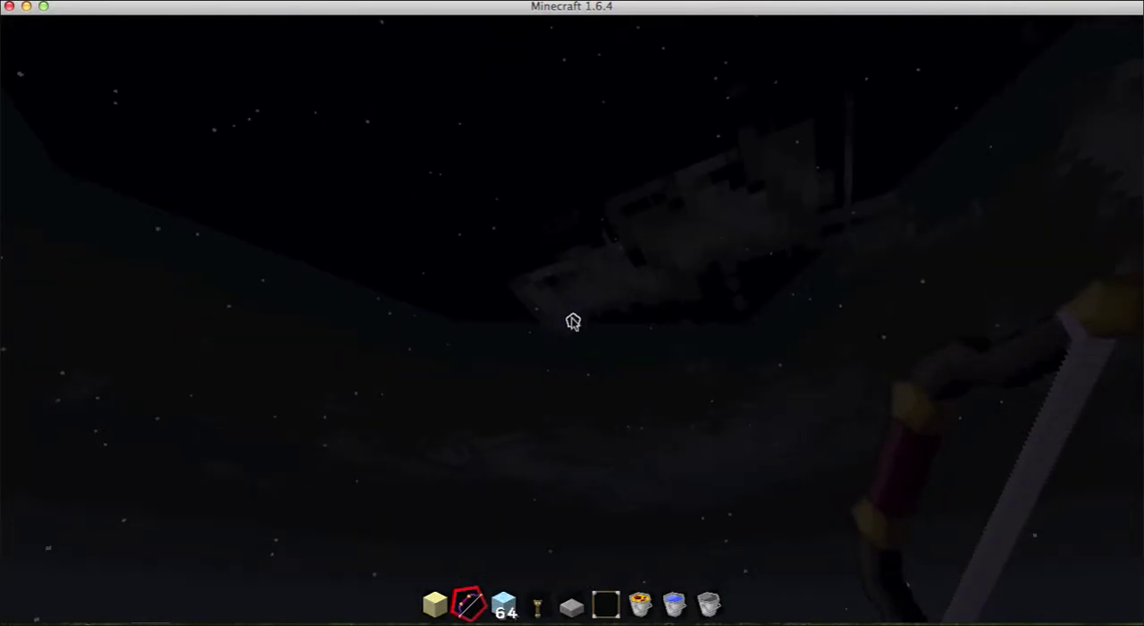
pyautogui.press('e')
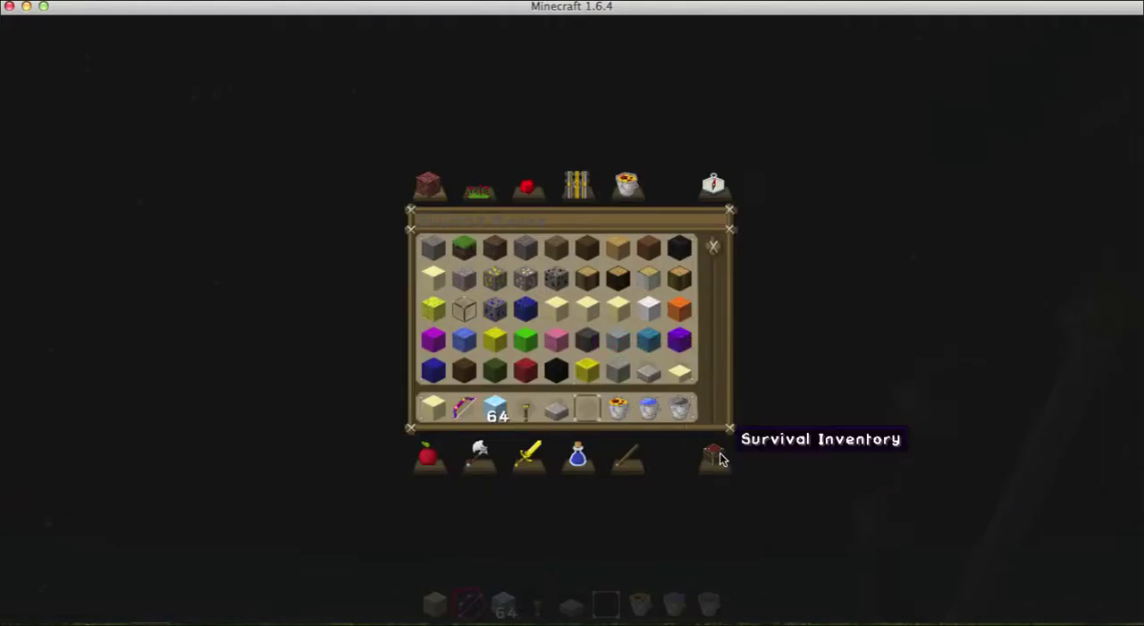
pyautogui.click(713, 455)
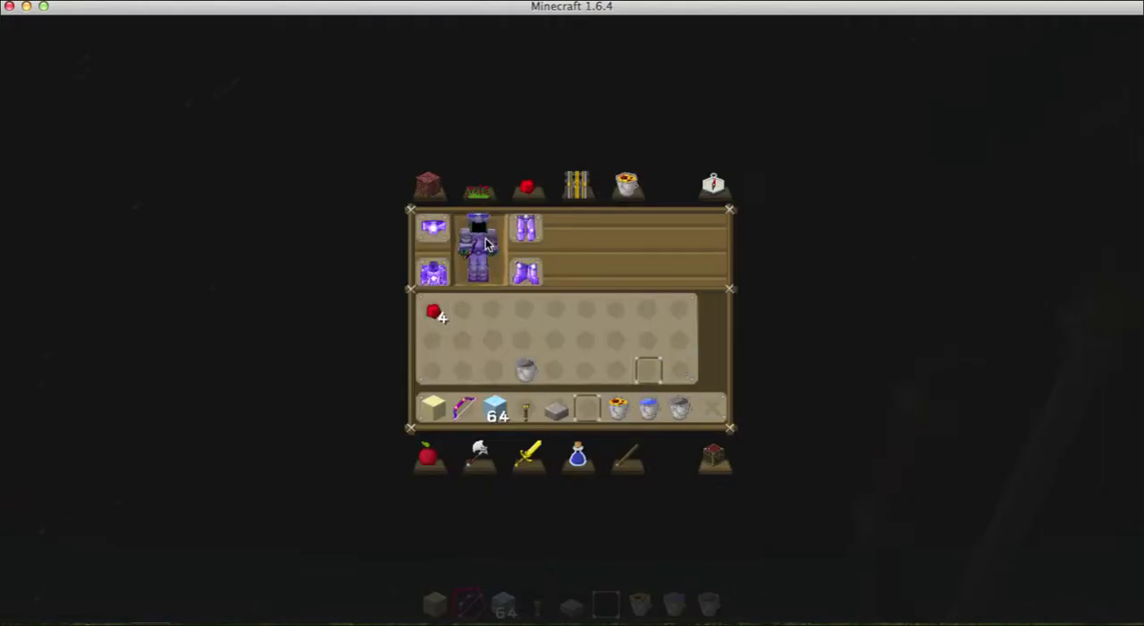
# Leave the inventory, shoot the creeper with arrows, and melee it until it dies.
pyautogui.press('Escape')
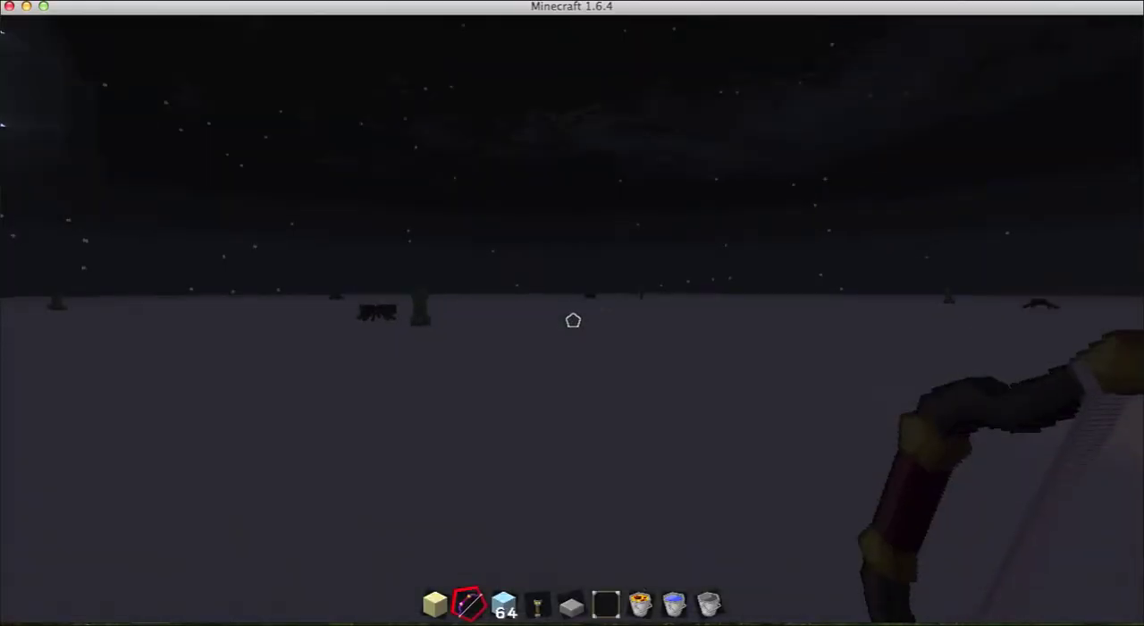
pyautogui.rightClick(572, 320)
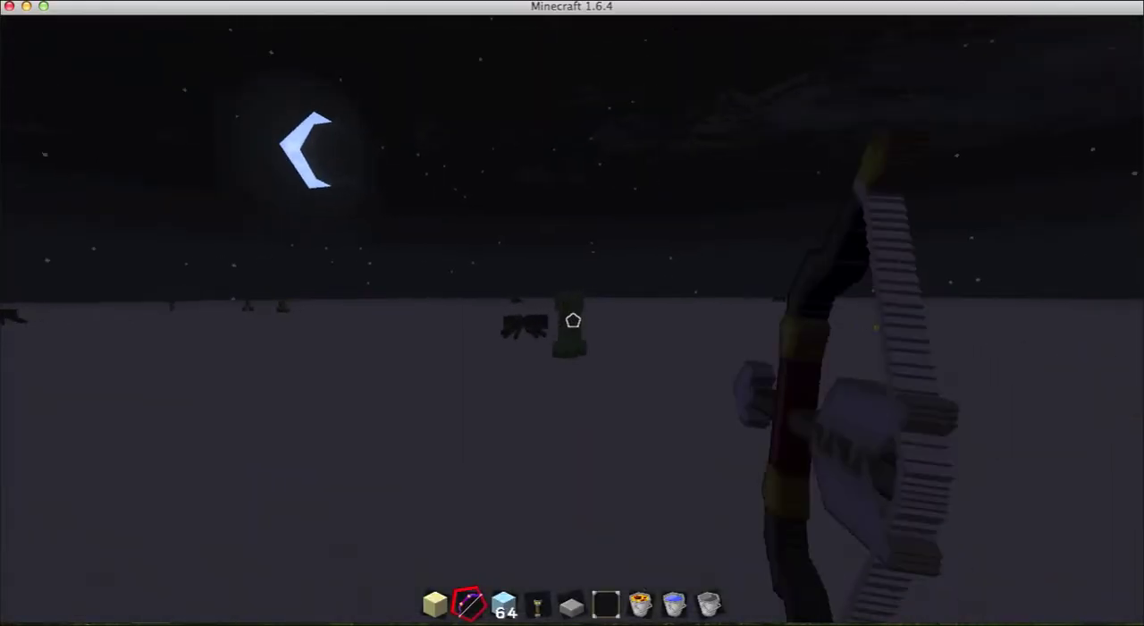
pyautogui.rightClick(573, 320)
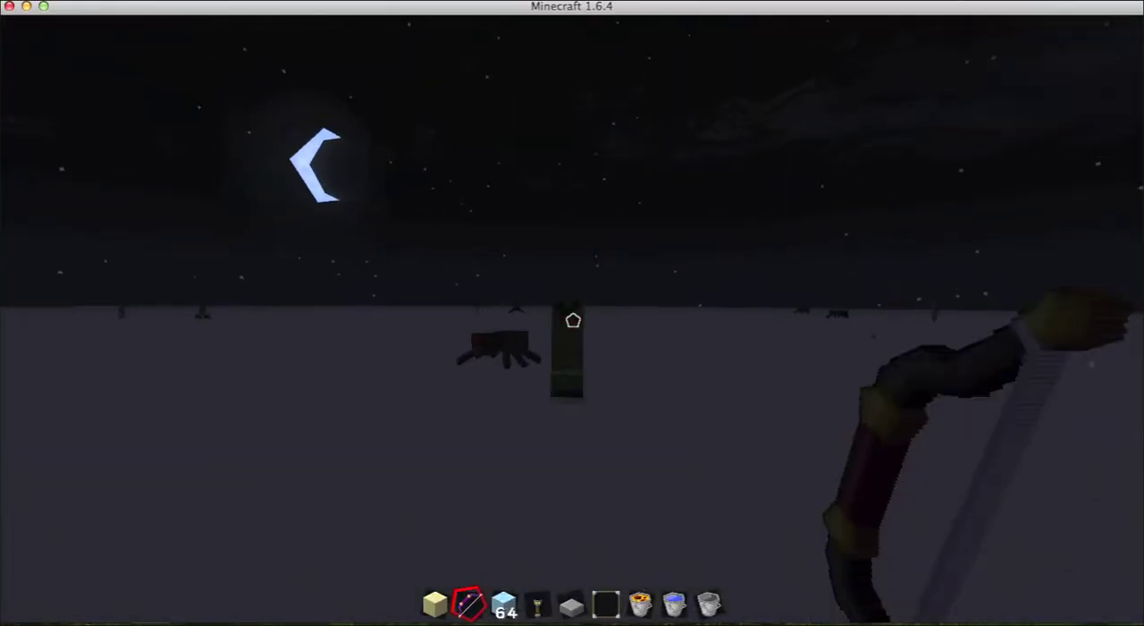
pyautogui.rightClick(572, 320)
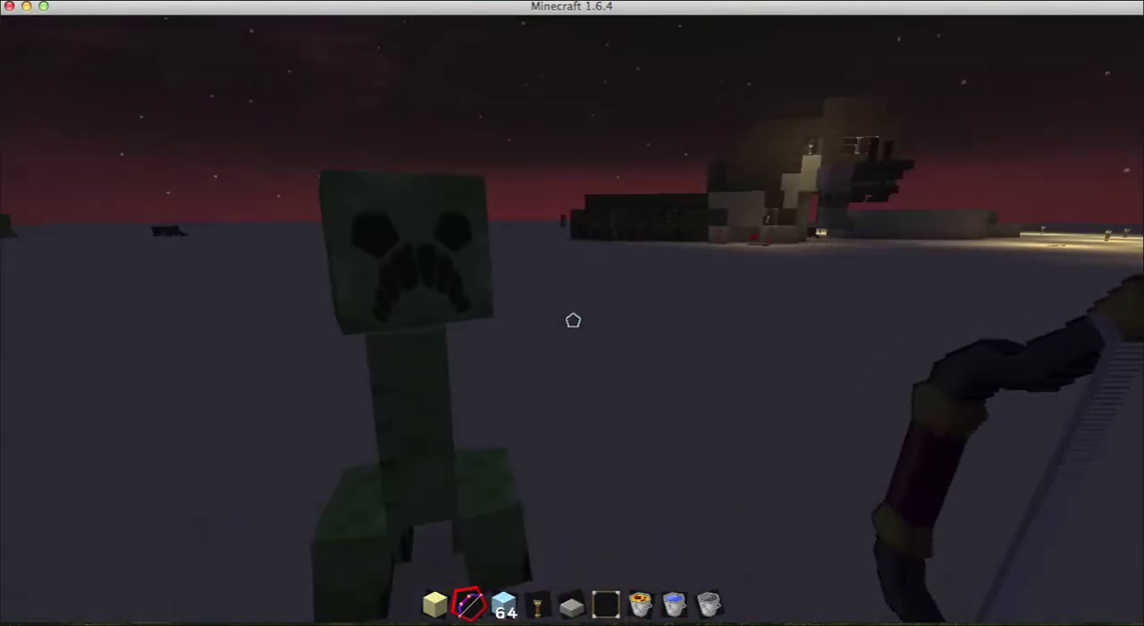
pyautogui.click(572, 320)
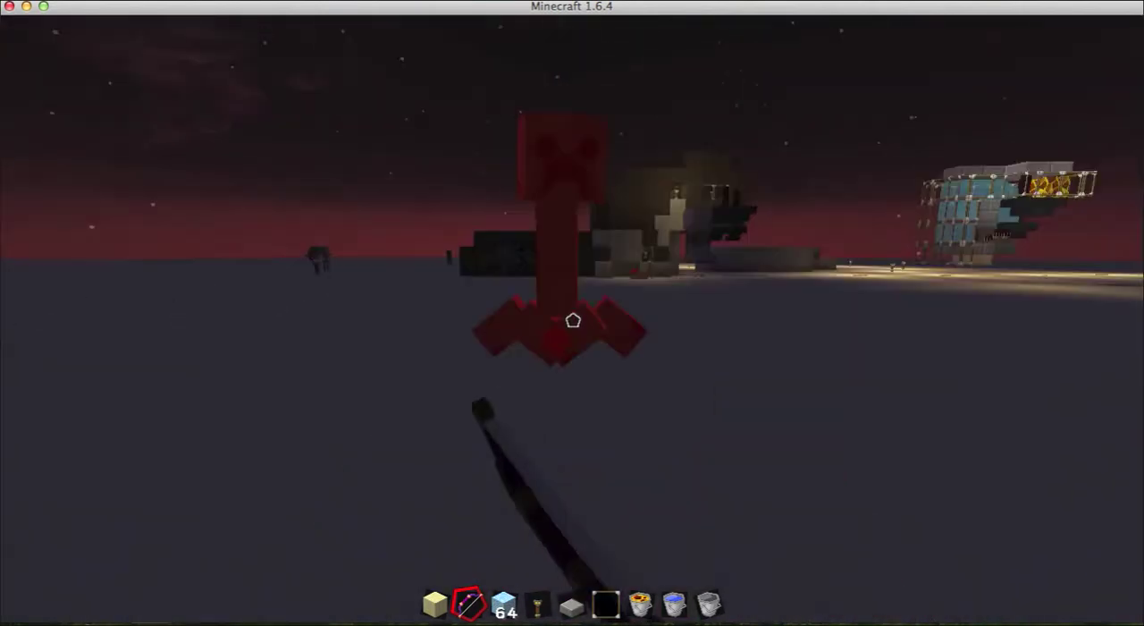
pyautogui.click(572, 320)
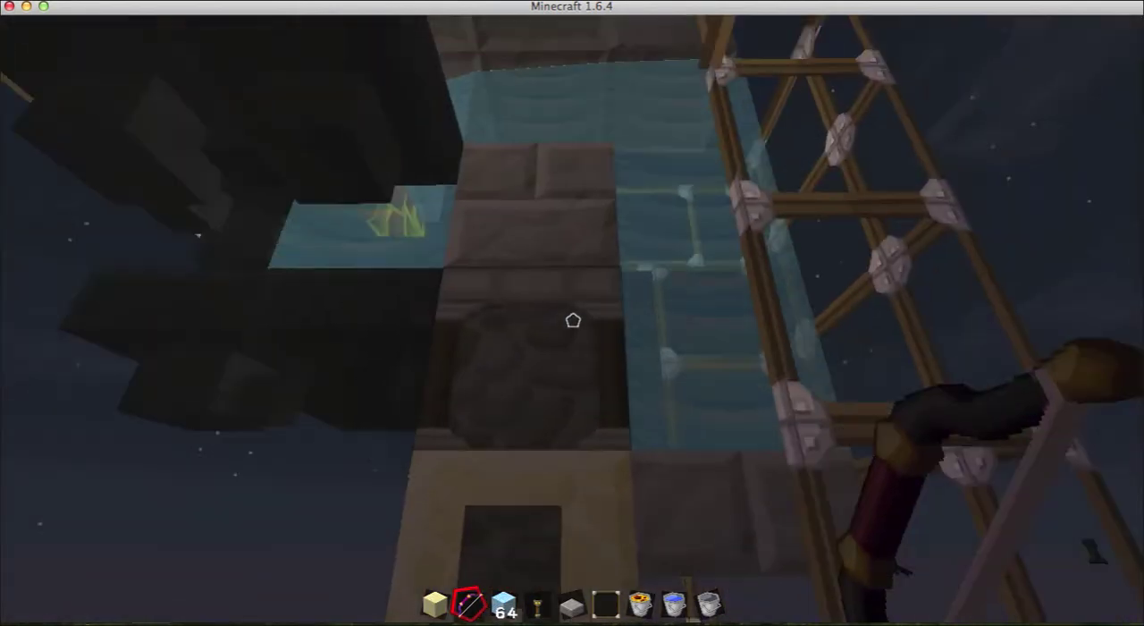
# Put the green spawn egg into the glass tower's dispenser.
pyautogui.press('e')
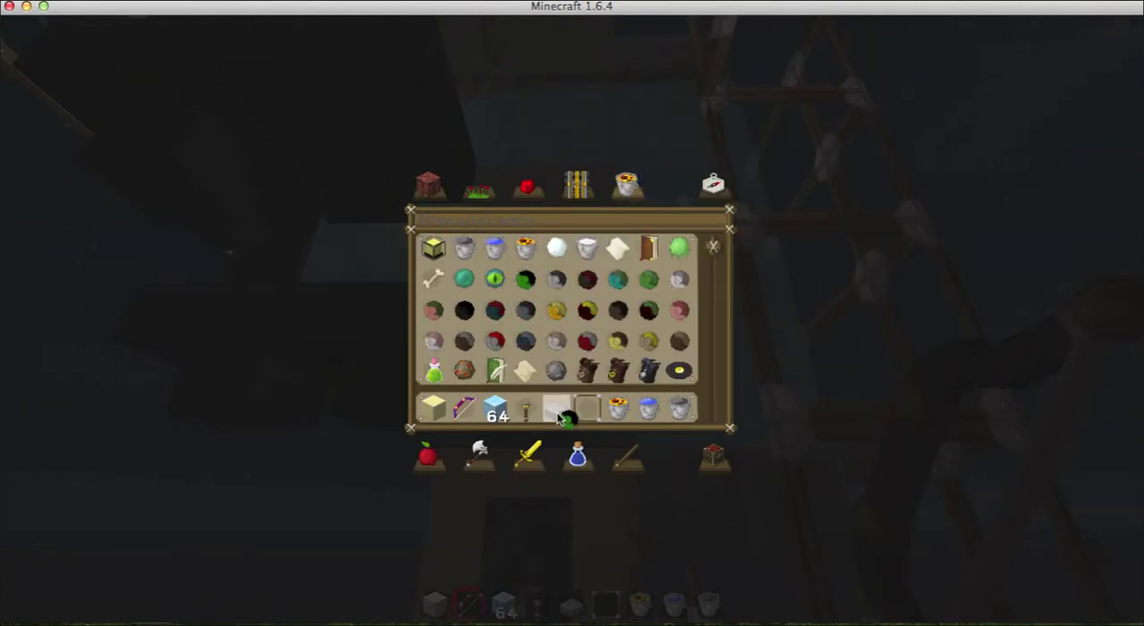
pyautogui.press('Escape')
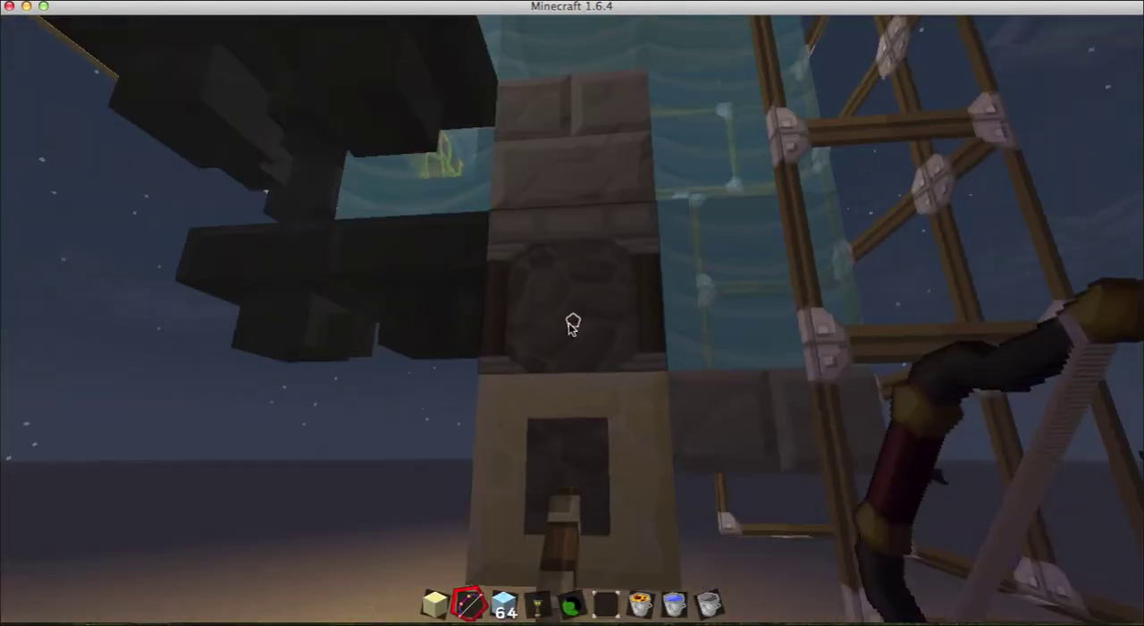
pyautogui.rightClick(572, 320)
pyautogui.click(572, 436)
pyautogui.press('Escape')
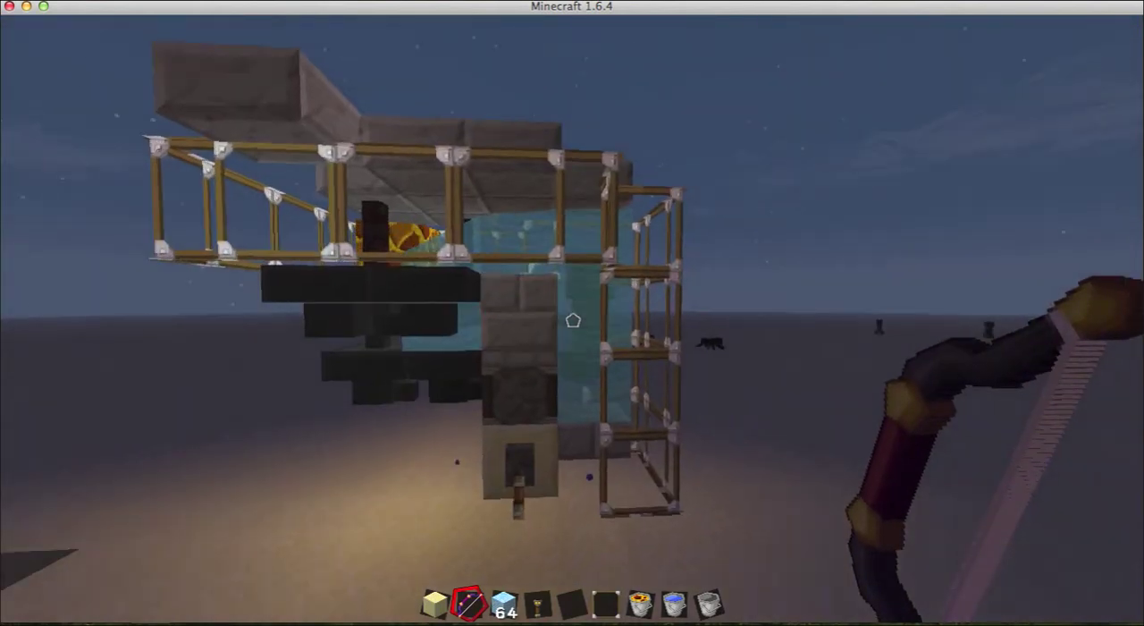
# Exit the hopper screen back to the world and draw the bow.
pyautogui.press('e')
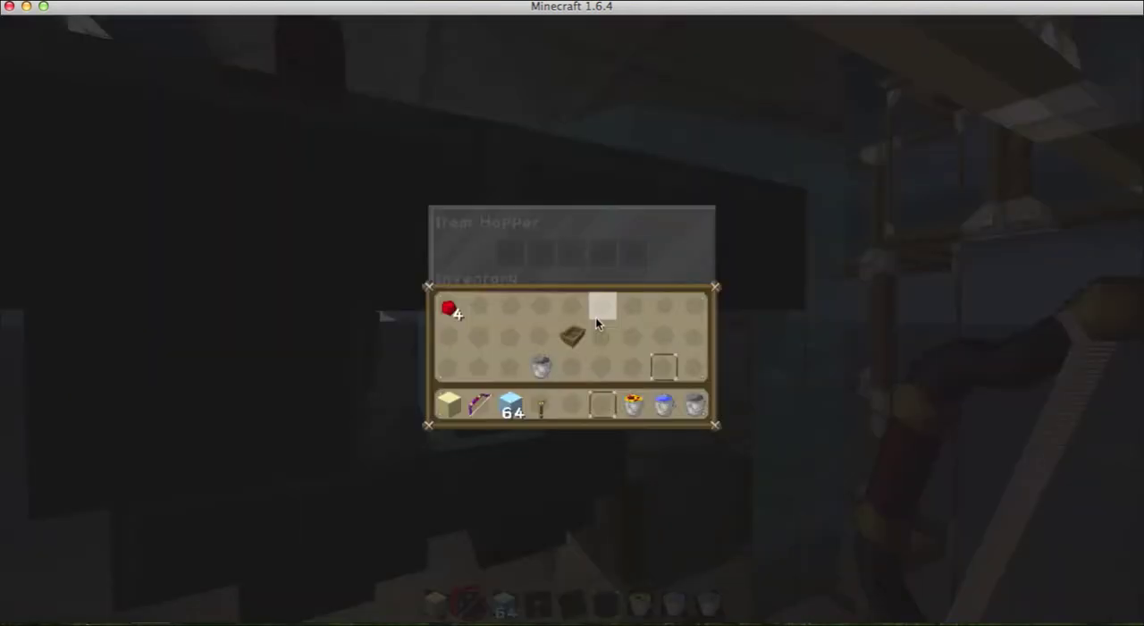
pyautogui.press('Escape')
pyautogui.rightClick(572, 320)
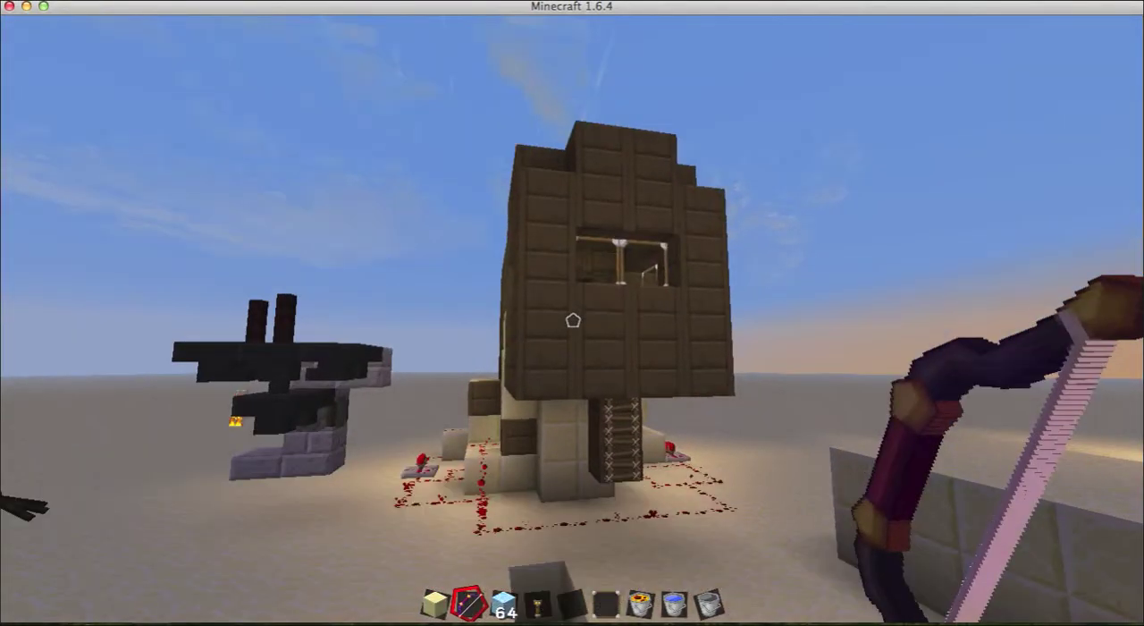
# Walk toward and back from the wooden house, then pause the game.
pyautogui.press('w')
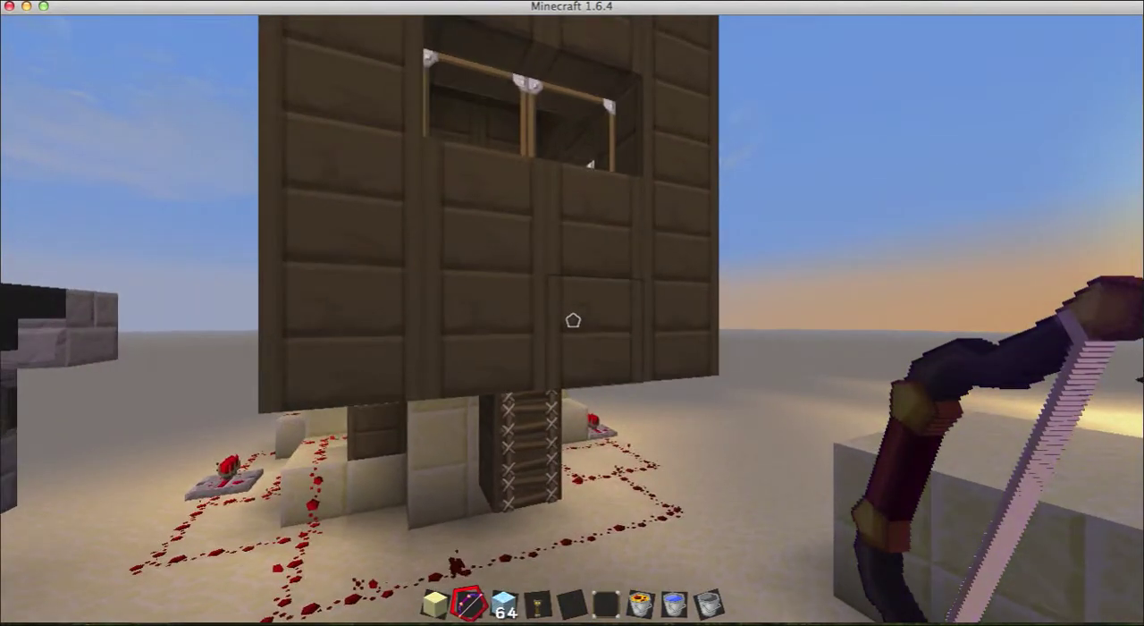
pyautogui.press('s')
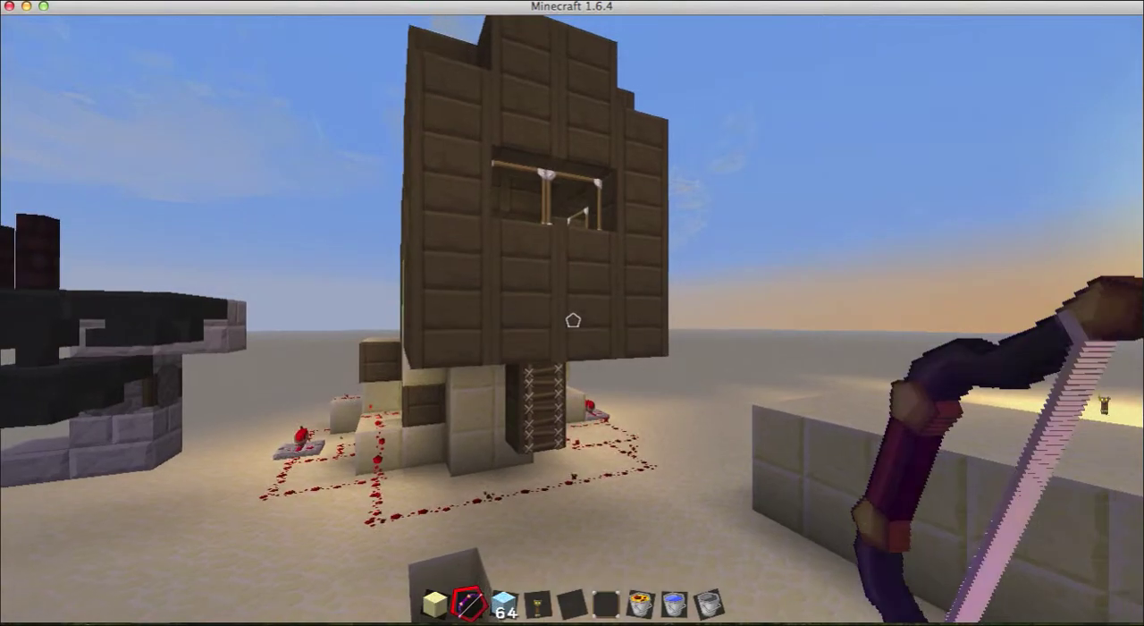
pyautogui.press('Escape')
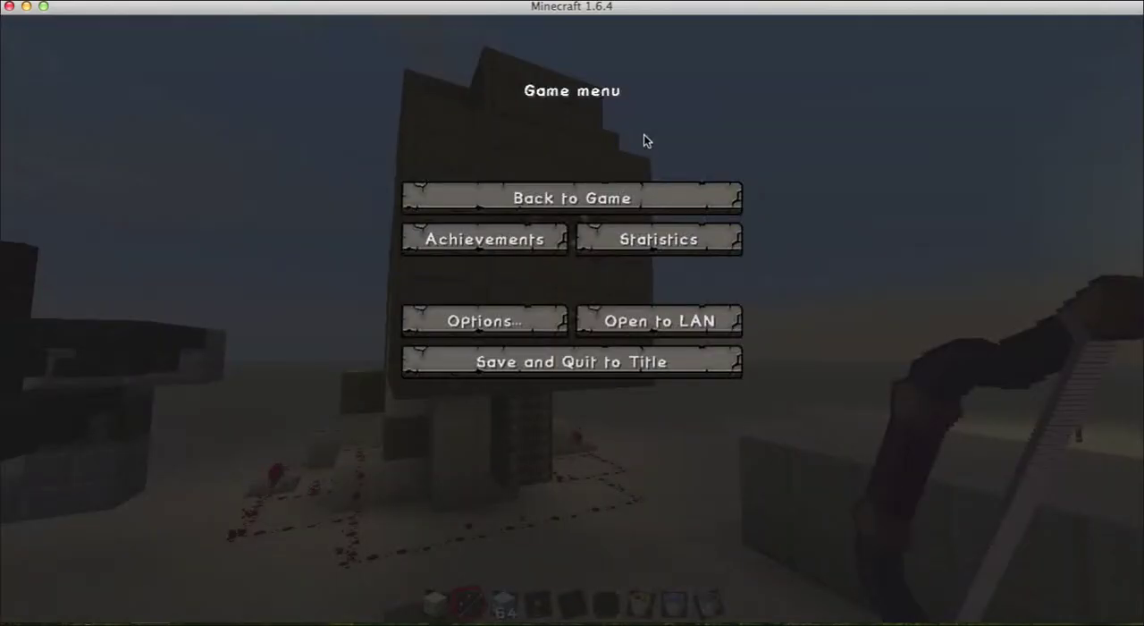